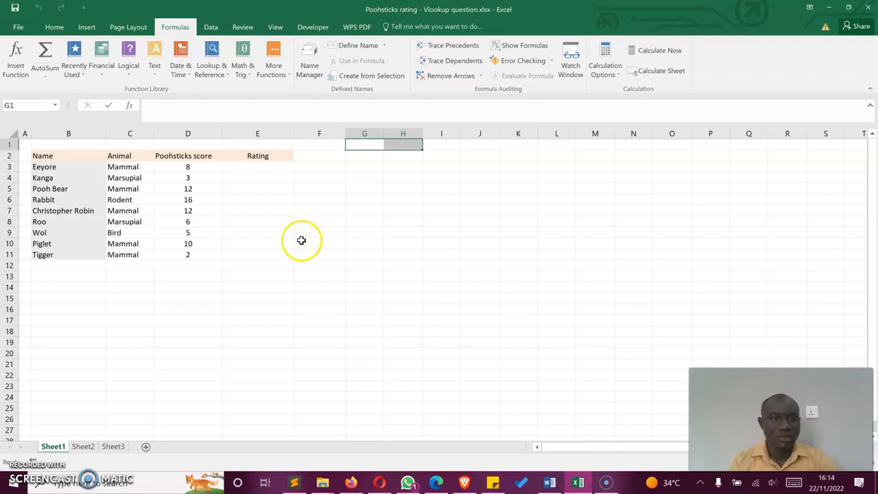
Read the lookup table and VLOOKUP requirements on the exercise page in Firefox, and return to the Excel workbook
left_click(258, 169)
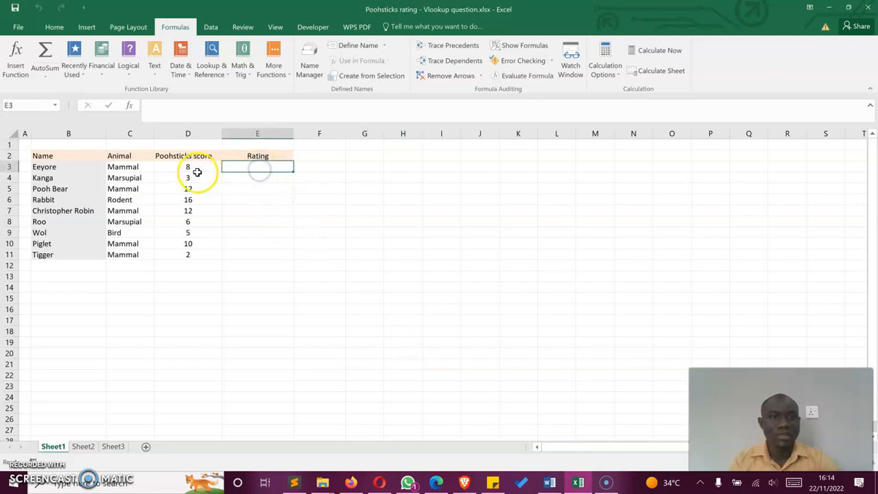
left_click(348, 482)
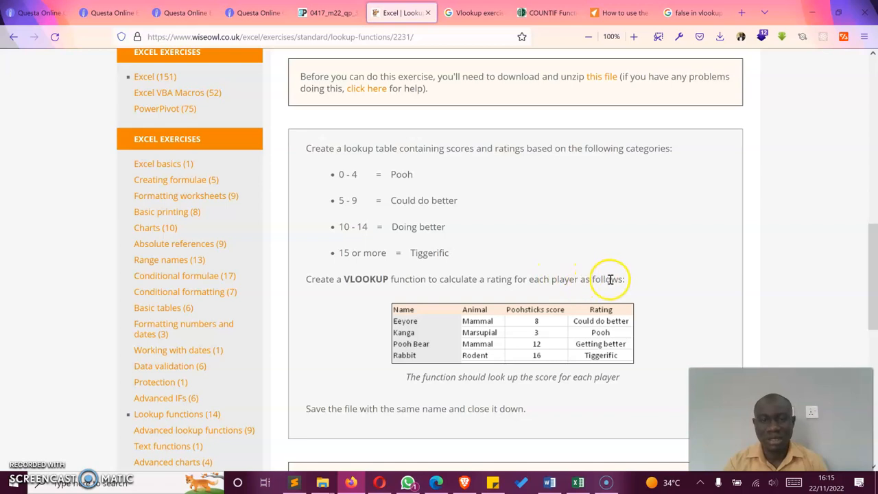
left_click(578, 482)
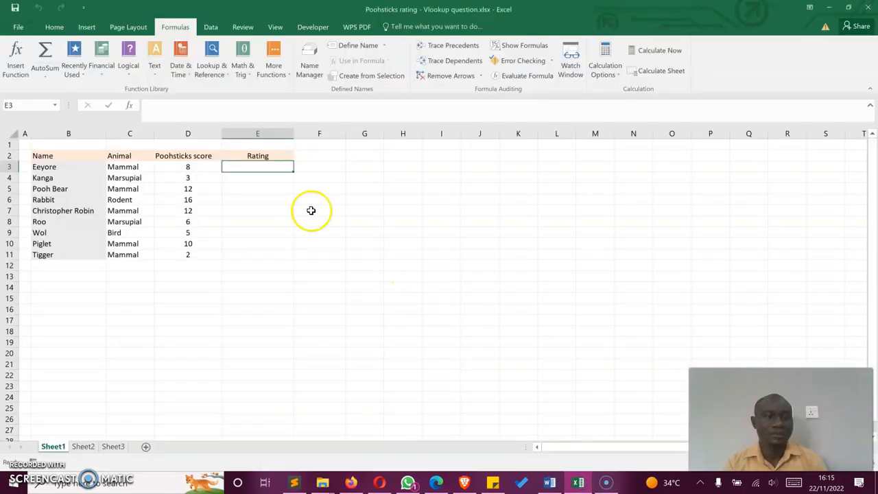
Merge and center cells G1:H1 and enter the title "Lookup Table"
left_click_drag(371, 146, 391, 146)
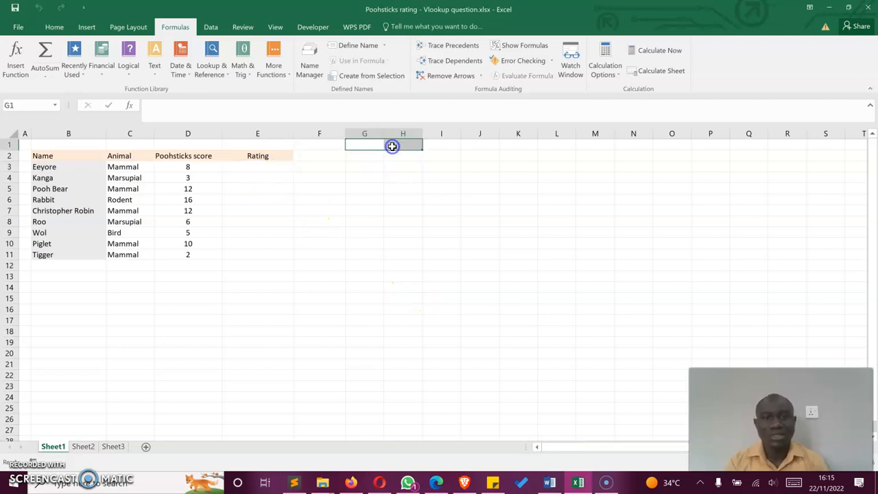
left_click(54, 27)
left_click(329, 72)
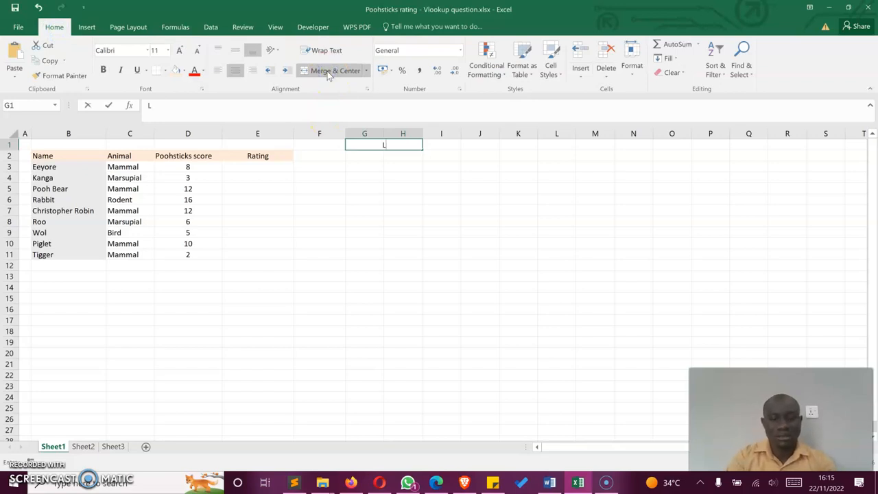
type("Lookup")
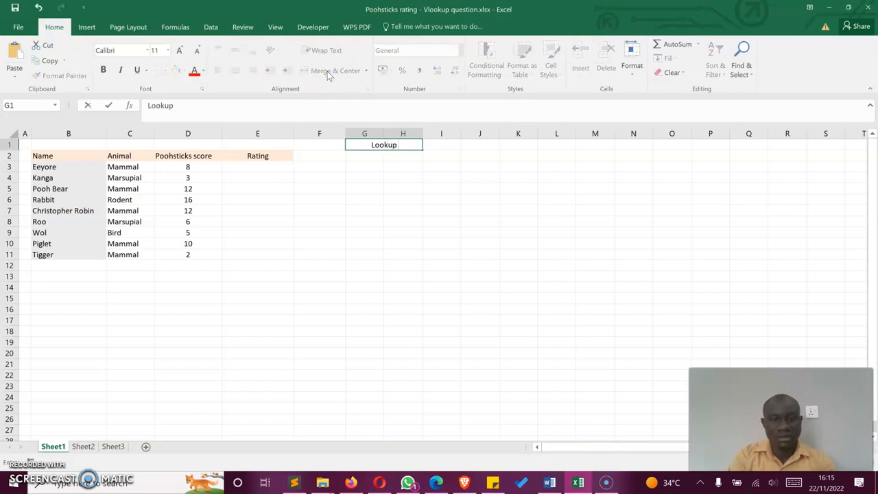
type(" Table")
key("Return")
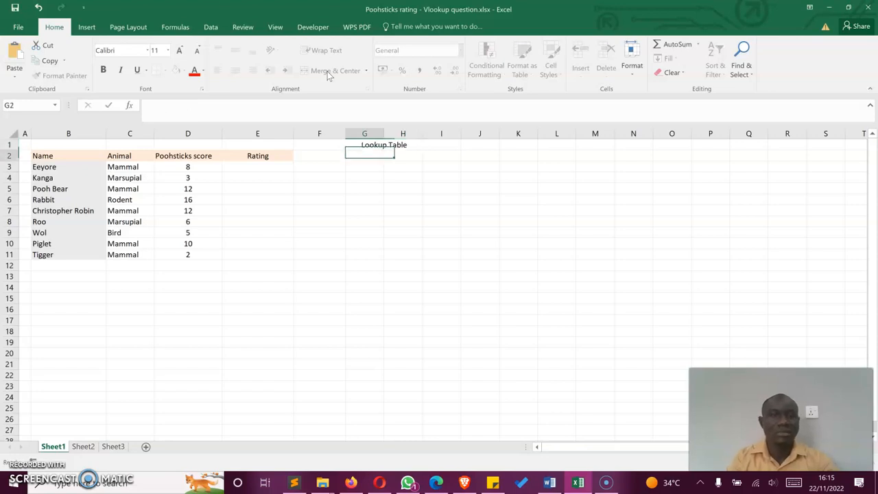
Fill the merged "Lookup Table" title cell with the light orange theme color
left_click(380, 62)
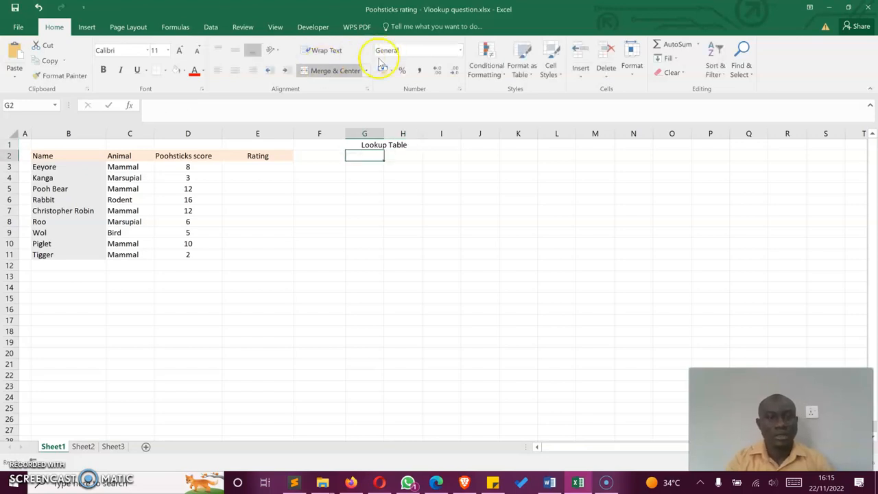
left_click(373, 145)
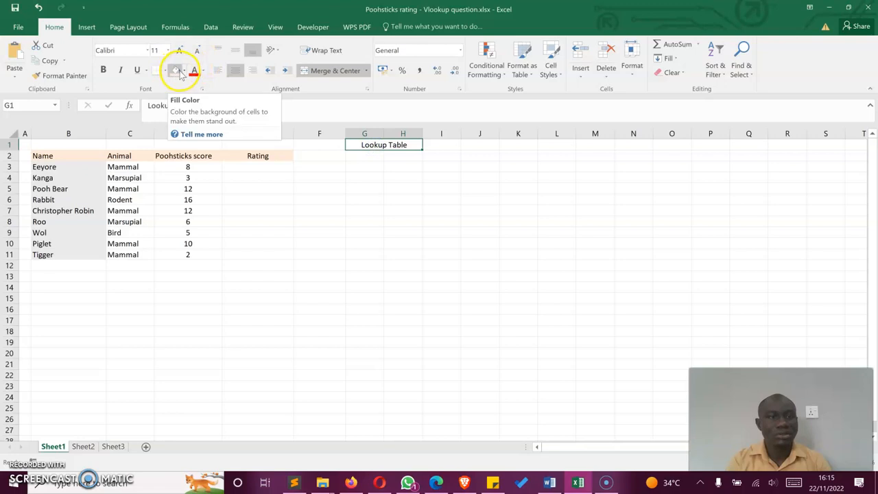
left_click(184, 70)
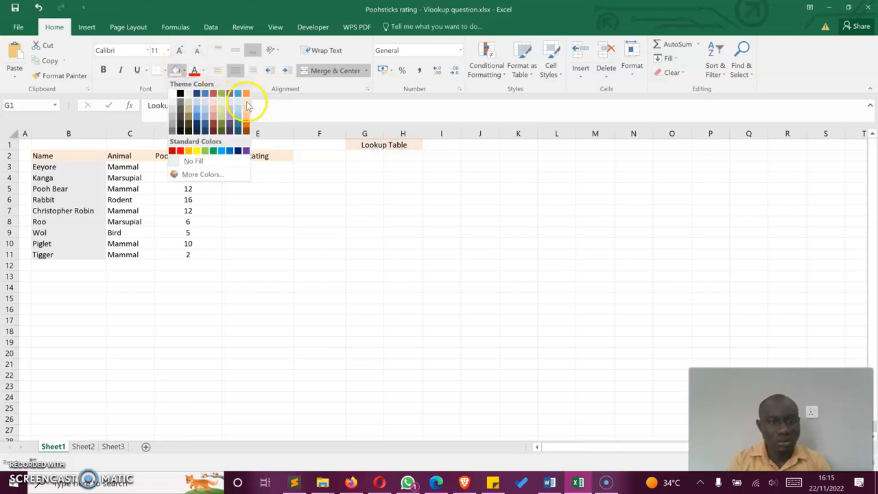
left_click(246, 102)
Enter the column headings "Score" in G2 and "Rating" in H2
left_click(368, 155)
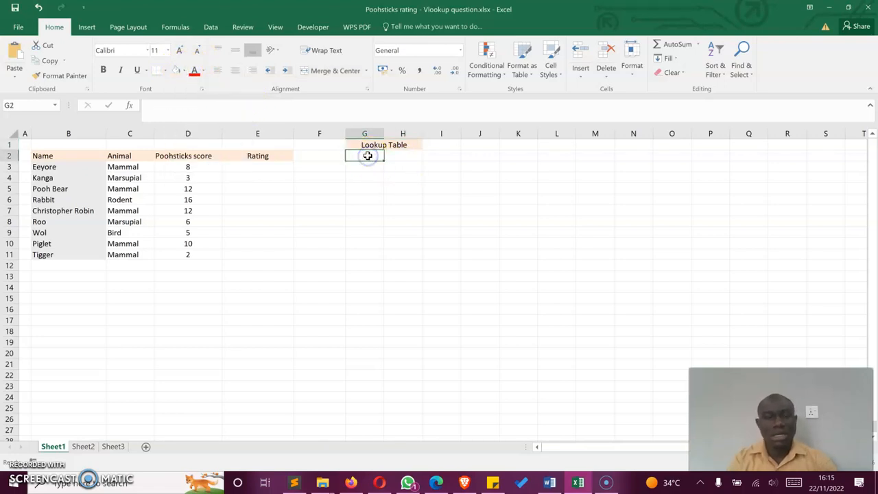
type("Score")
key("Tab")
type("Rating")
key("Return")
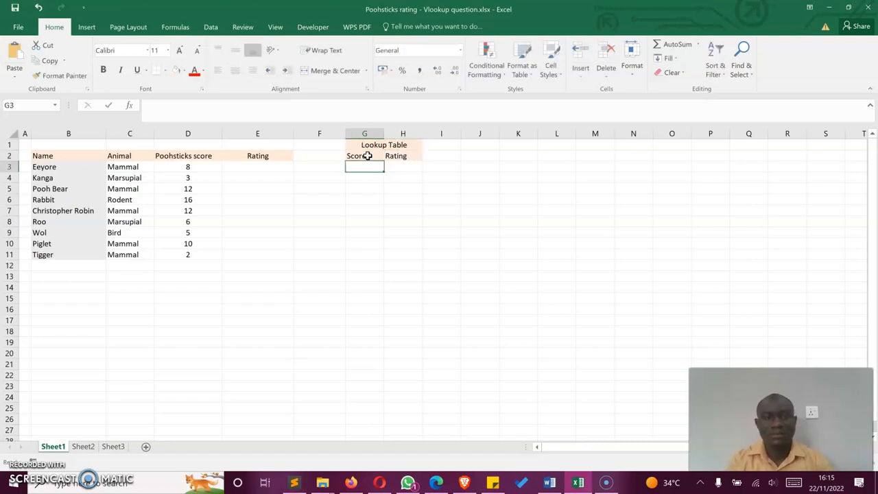
Check the first score range on the Firefox exercise page and enter scores 0 to 4 in G3:G7 of the Excel sheet
left_click(349, 481)
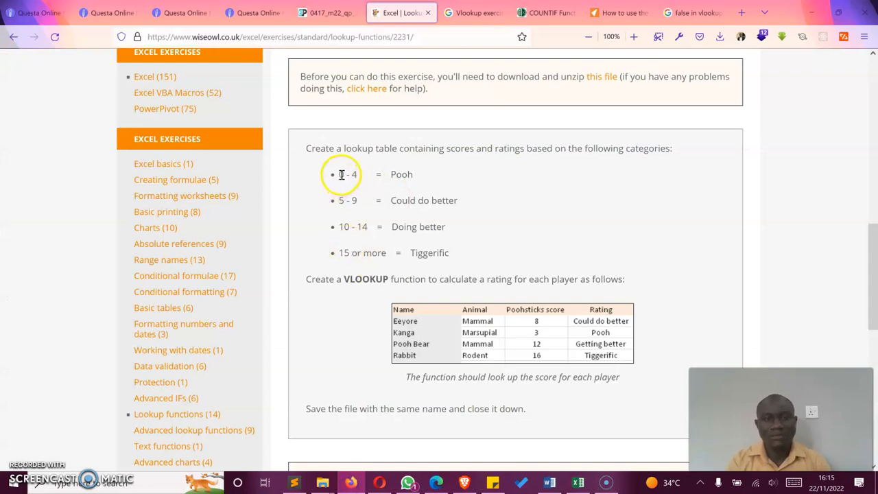
left_click(578, 483)
type("0")
key("Return")
type("1")
key("Return")
type("2")
key("Return")
type("3")
key("Return")
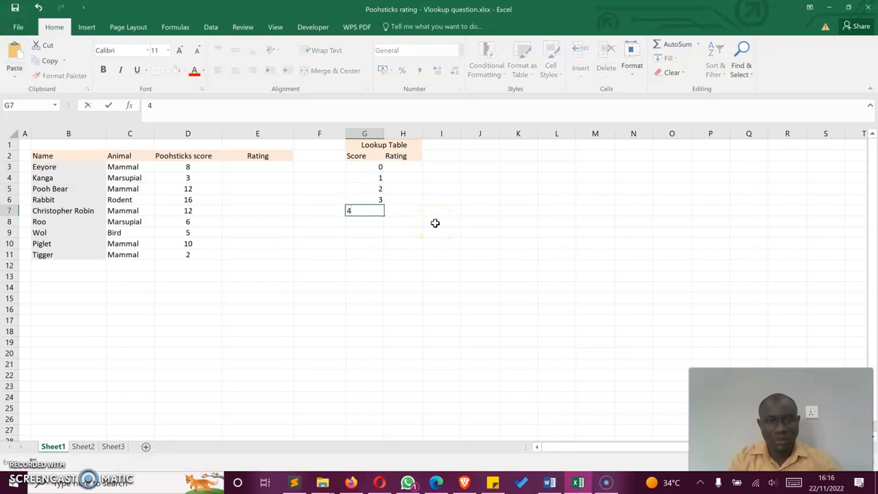
type("4")
Enter the rating "Pooh" in H3 and fill it down to H7
left_click(410, 167)
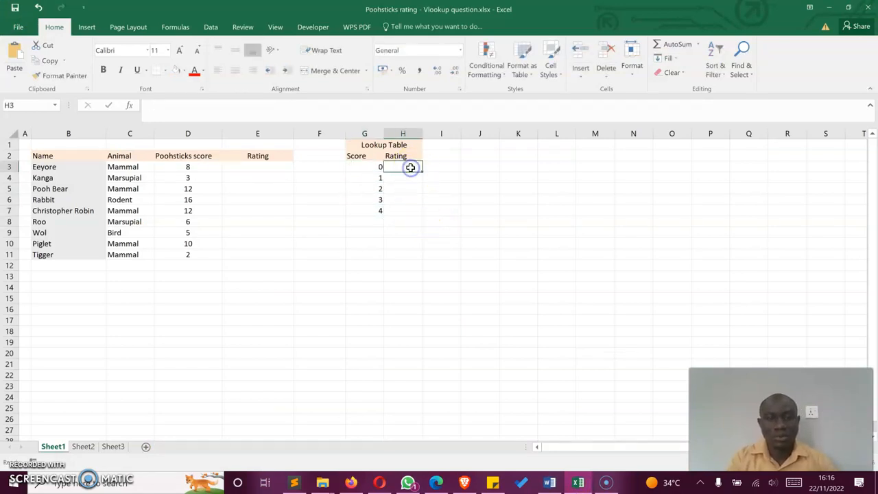
type("Pooh")
left_click(421, 171)
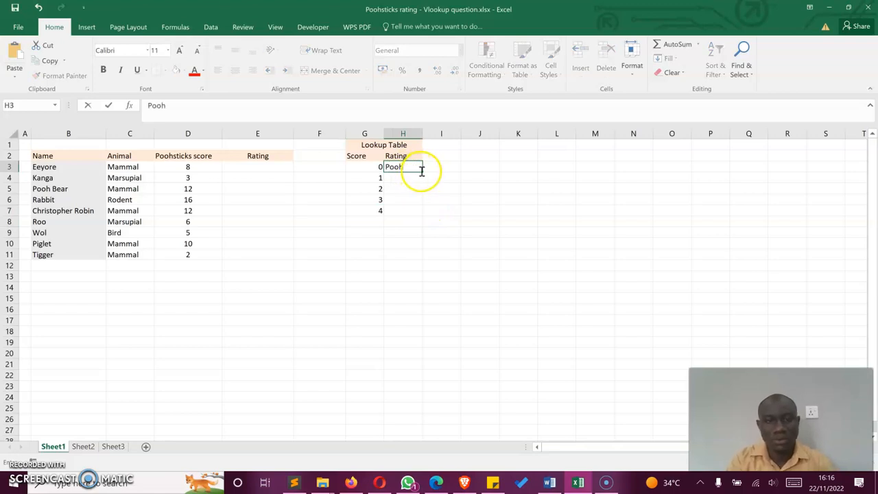
left_click_drag(424, 173, 423, 212)
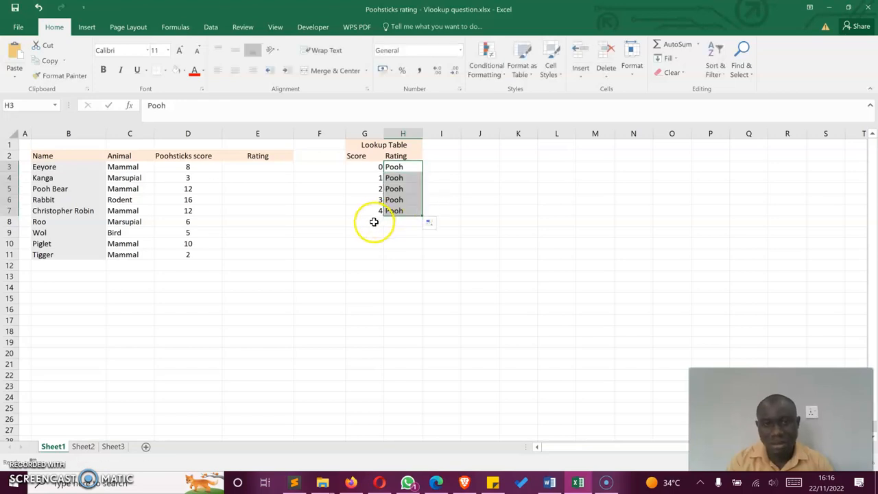
Check the second score range on the Firefox exercise page and enter scores 5 to 9 in G8:G12 of the Excel sheet
left_click(373, 221)
left_click(352, 484)
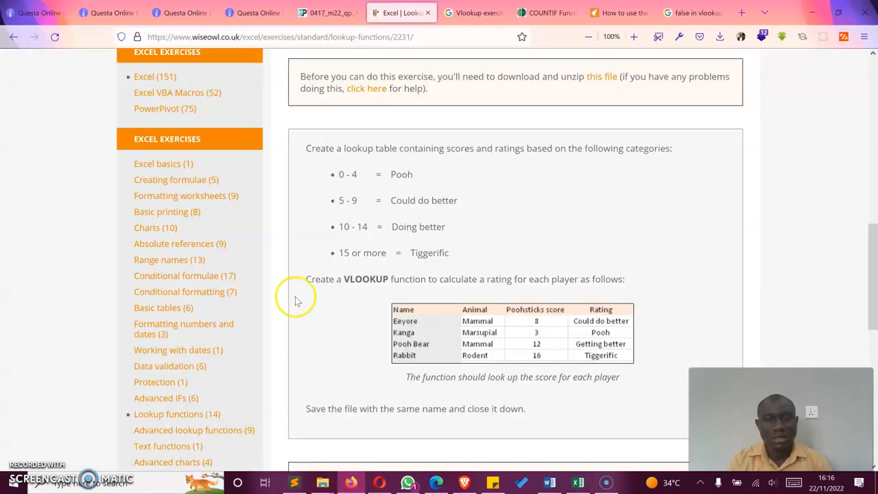
left_click(351, 483)
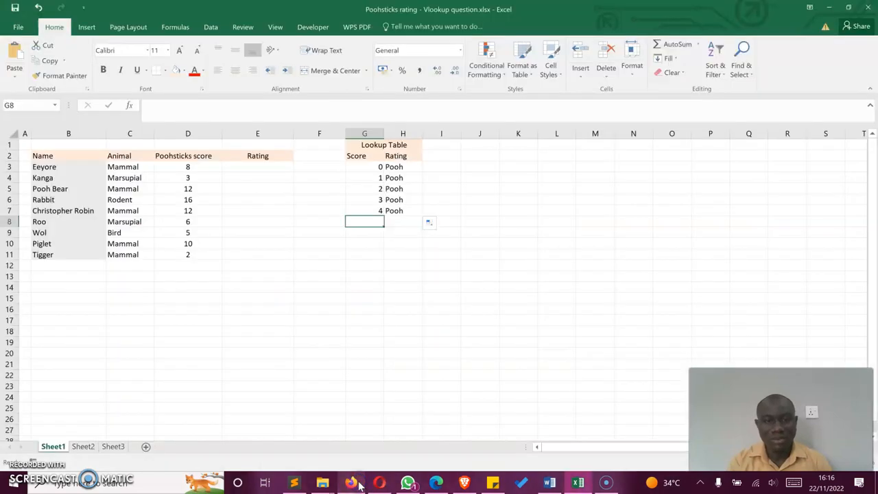
type("5")
key("Return")
type("6")
key("Return")
type("7 8")
key("Return")
type("9")
key("Return")
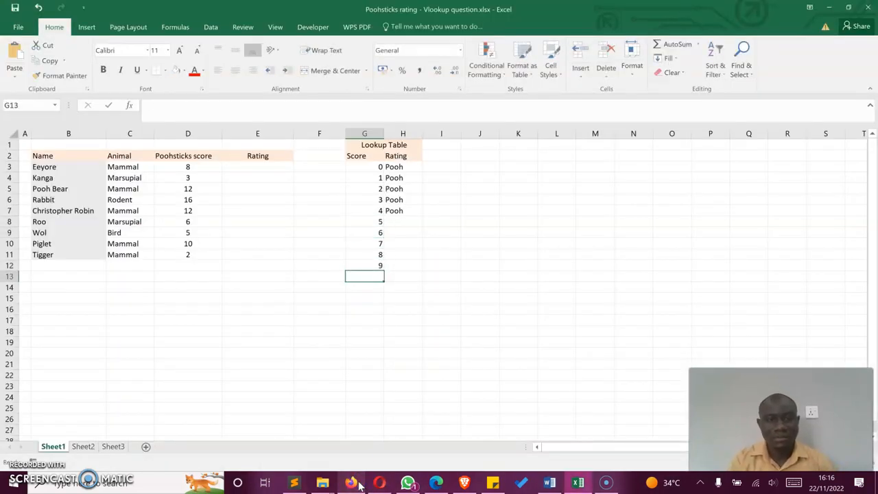
Enter the rating "Could do better" in H8, beside score 5
left_click(408, 220)
type("Could do be")
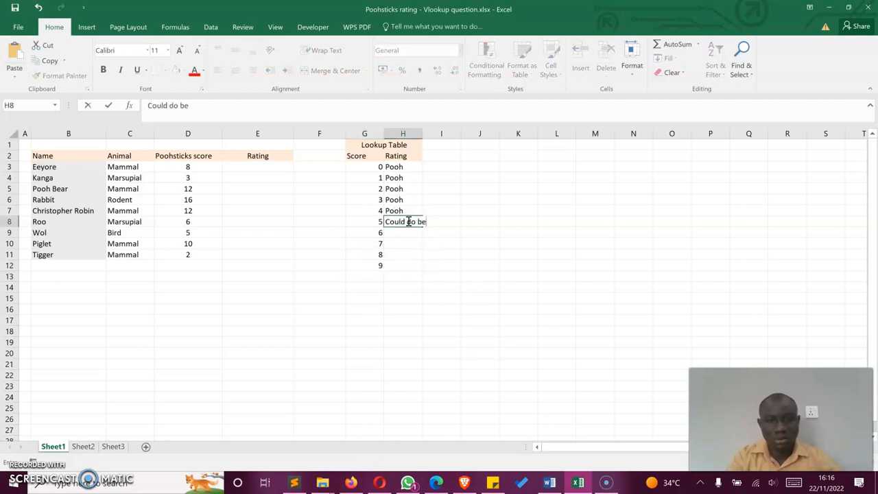
type("tter")
key("Return")
Widen column H to fit "Could do better" and fill that rating down from H8 to H12
left_click(408, 221)
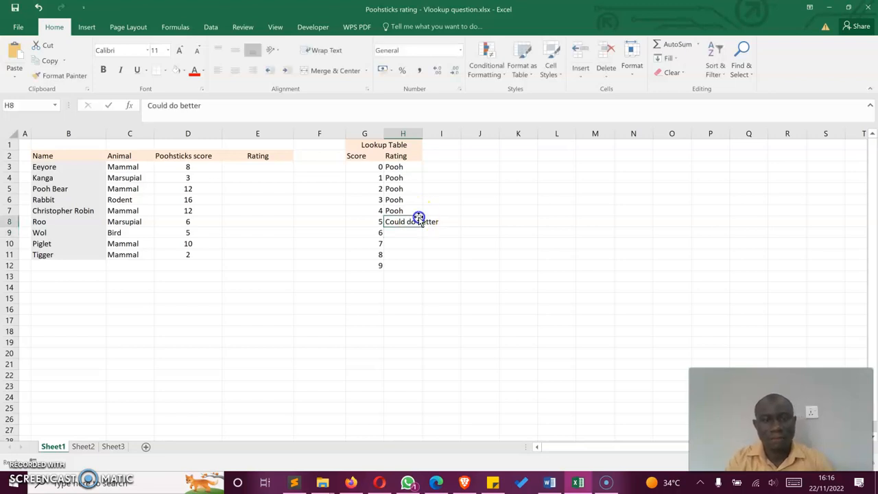
left_click_drag(423, 134, 451, 134)
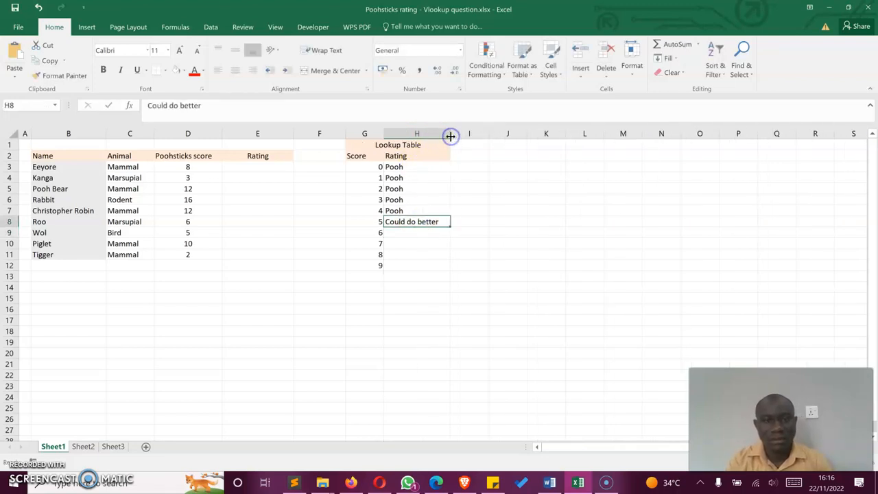
left_click_drag(450, 225, 446, 268)
Check the third score range on the Firefox exercise page and enter scores 10 to 14 in G13:G17 of the Excel sheet
left_click(371, 277)
left_click(352, 483)
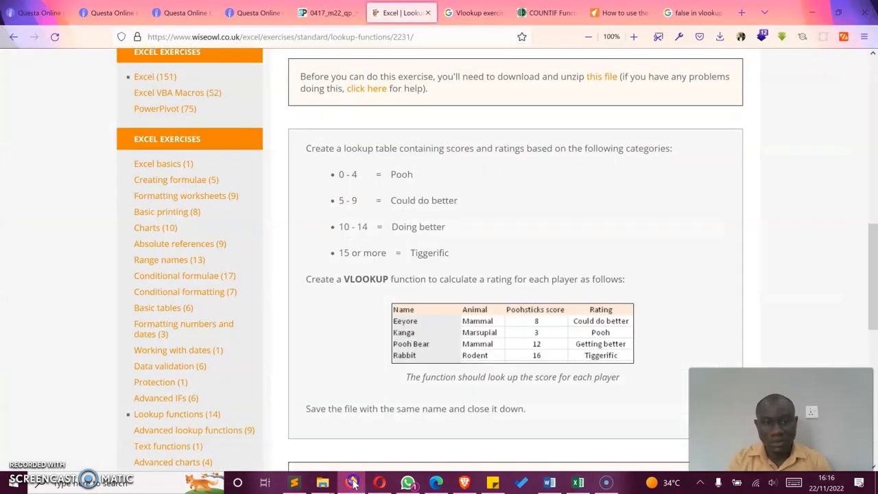
left_click(352, 483)
type("10")
key("Return")
type("11")
key("Return")
type("12")
key("Return")
type("1")
key("Return")
type("11")
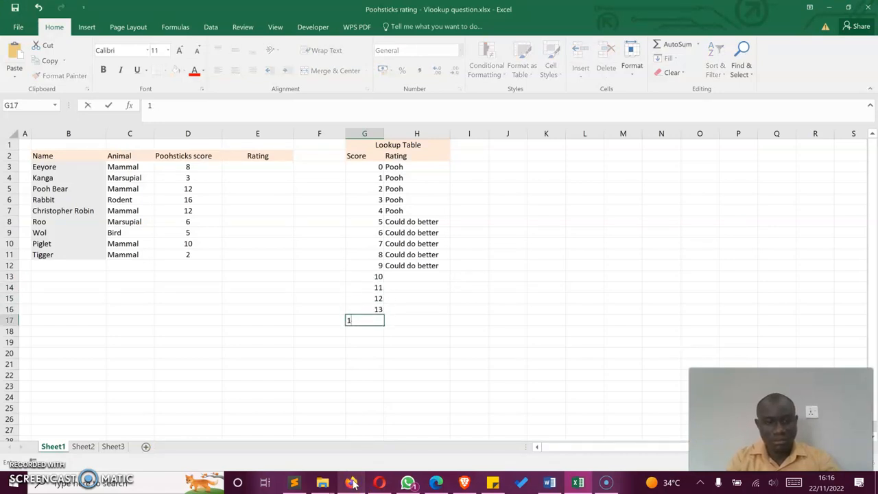
key("Return")
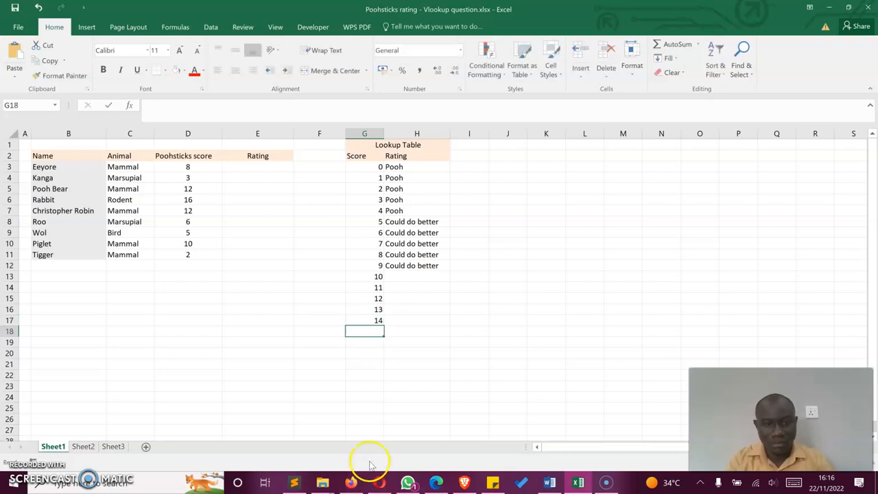
Enter the rating "Doing better" in H13 and fill it down to H17
left_click(403, 281)
type("Doinng better")
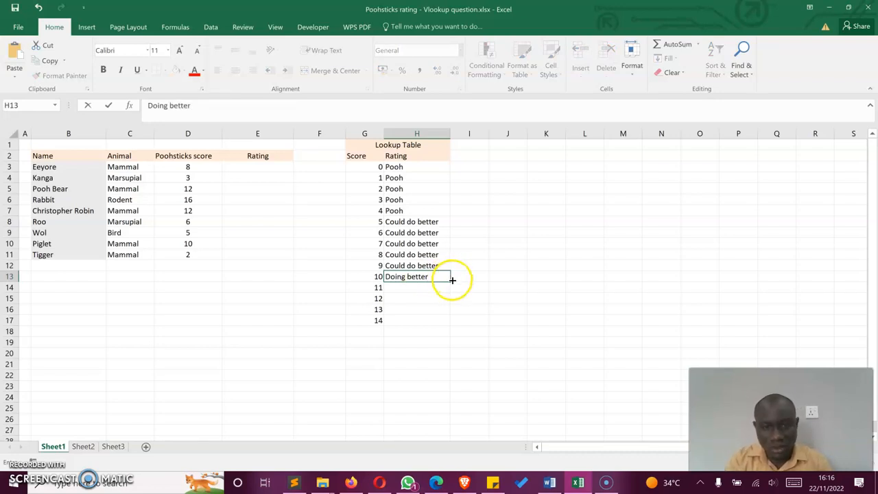
left_click_drag(452, 281, 447, 321)
Check the last category on the Firefox exercise page and enter score 15 in G18 with the rating "Tiggerific" in H18
left_click(366, 330)
left_click(351, 482)
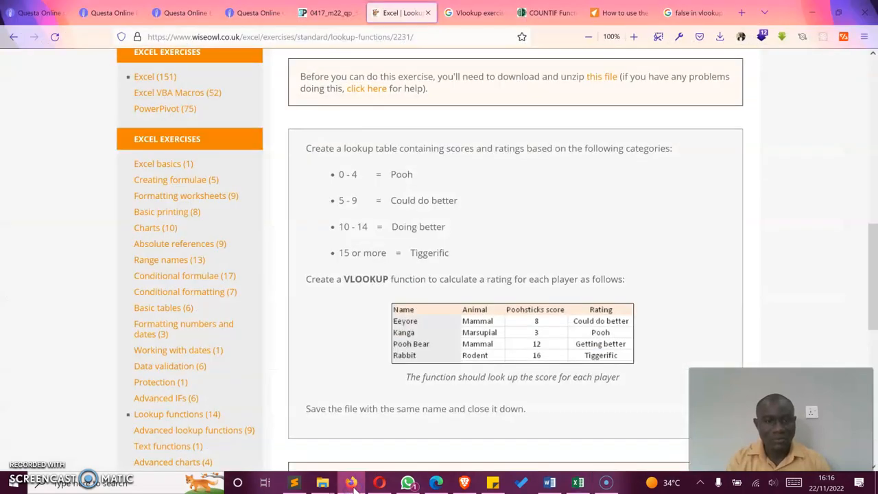
left_click(351, 482)
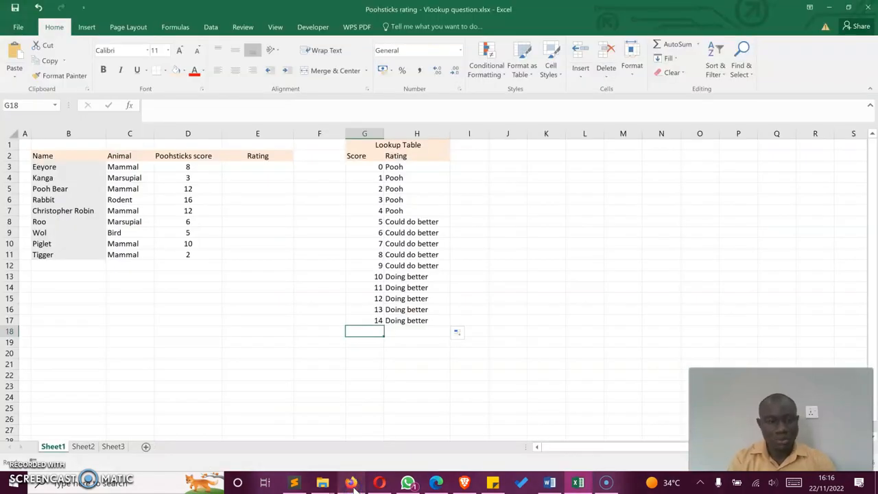
type("15")
key("Tab")
type("T")
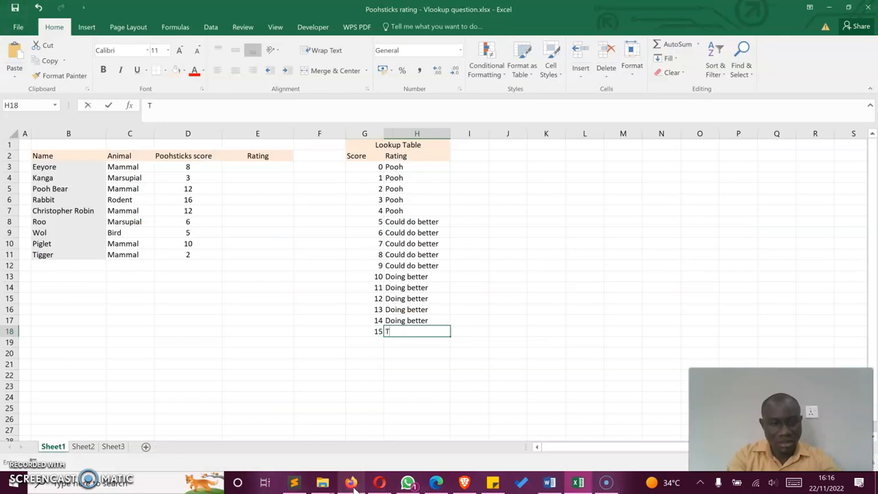
type("ige")
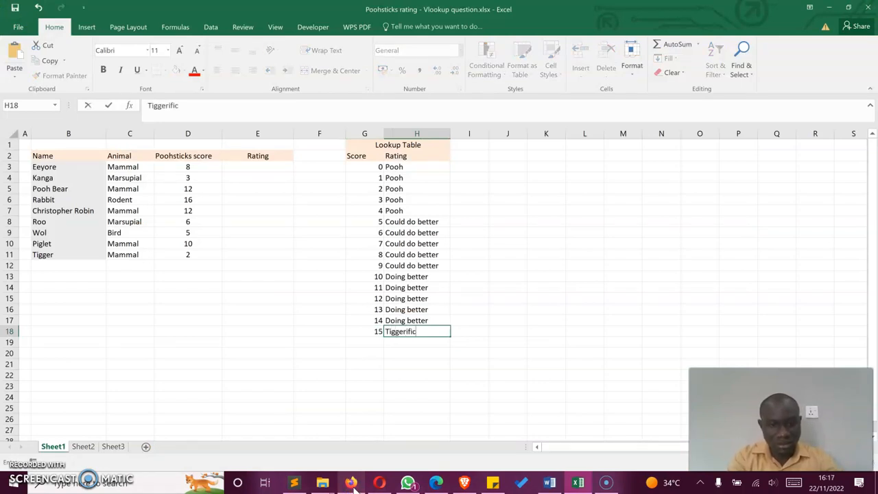
type("erific")
key("Return")
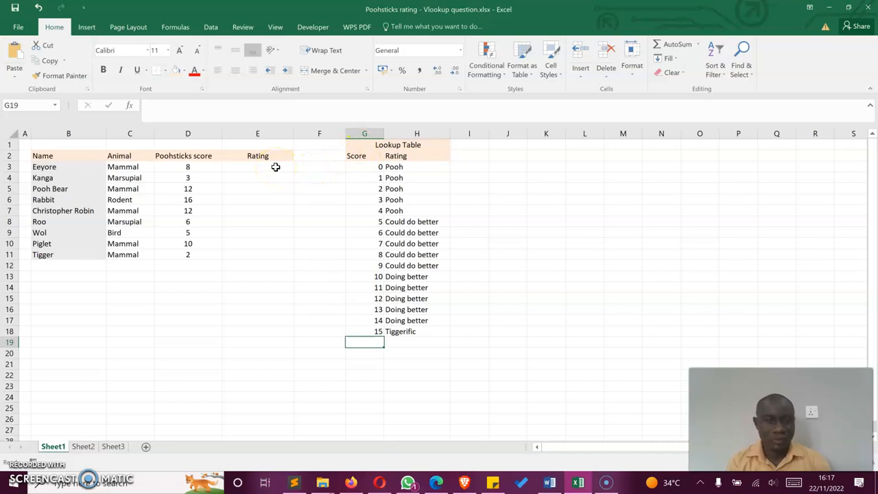
Draw a wide text box beside the lookup table, spanning about columns J to S and rows 5 to 8
left_click(87, 27)
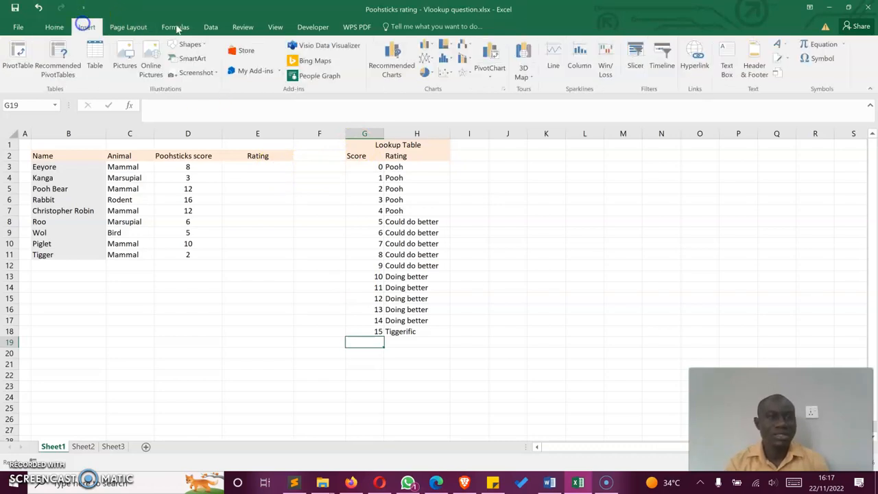
left_click(187, 44)
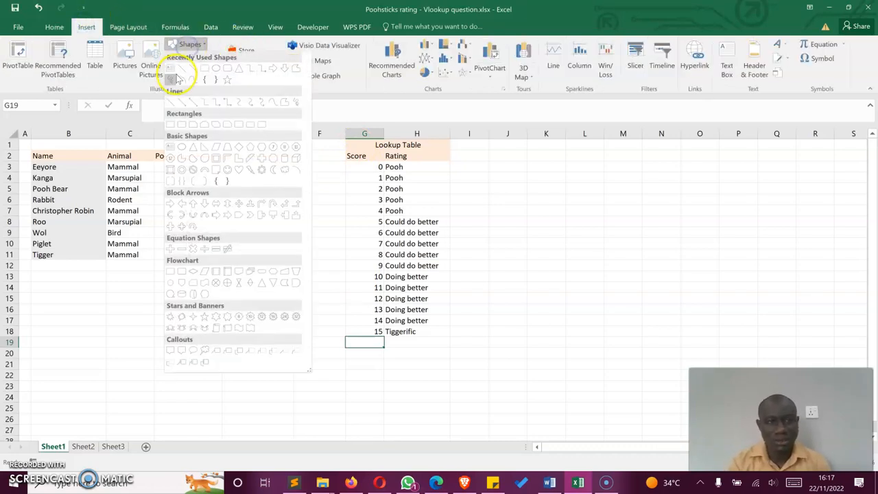
left_click(170, 67)
mouse_move(496, 183)
left_mouse_down()
mouse_move(859, 211)
mouse_move(856, 221)
left_mouse_up()
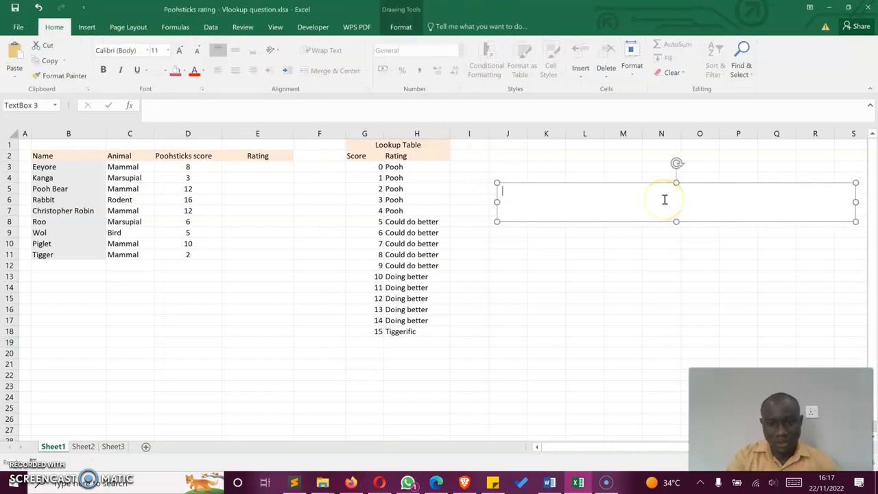
Enter the syntax note "=vlookup(lookup_value, table_range, return_column, conditional)" in the text box
type("=vlookup(")
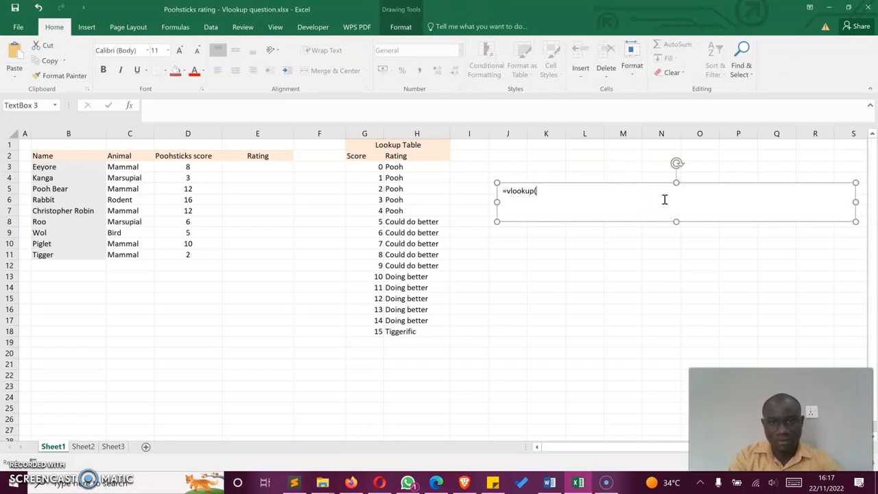
type("lookup_value, table_range,")
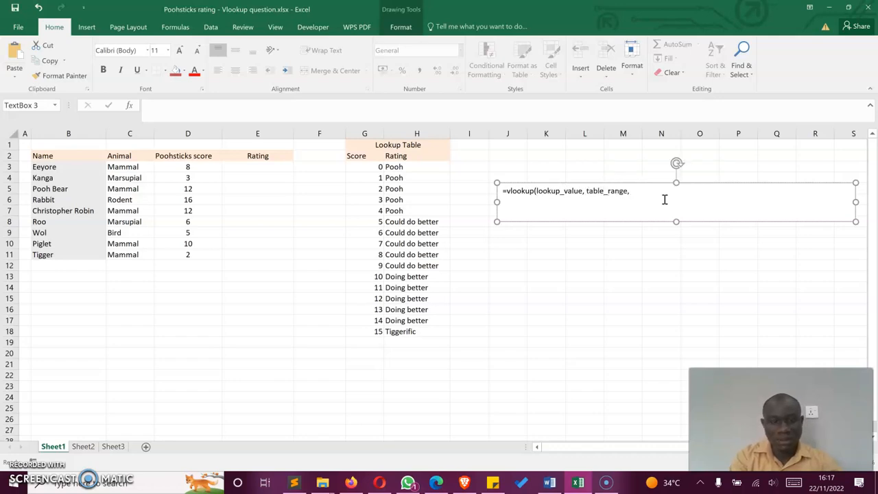
type(" retu")
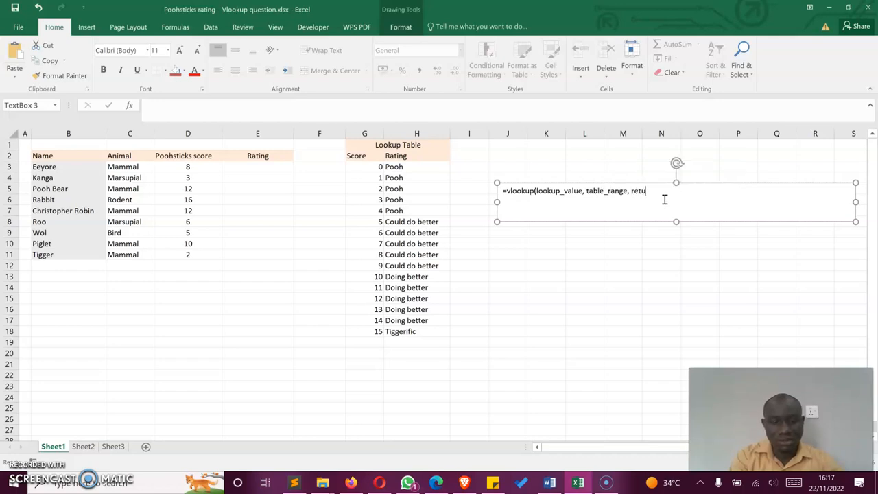
type("rn_column")
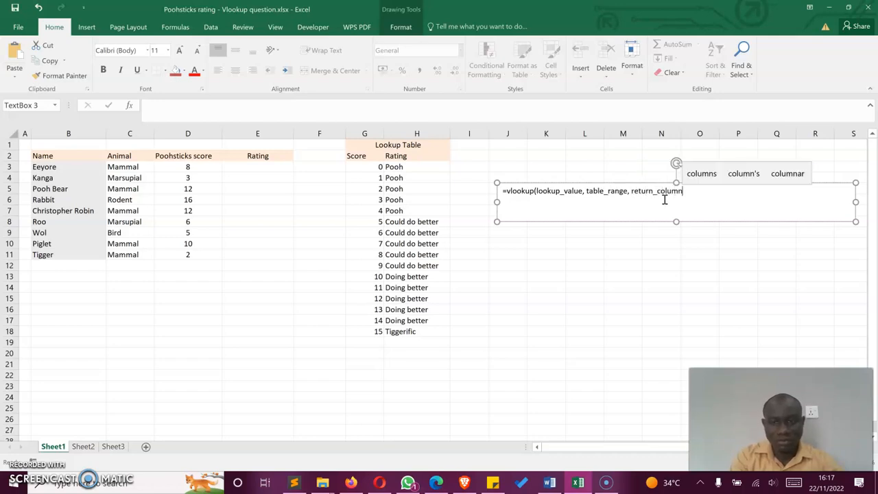
type(", conditional")
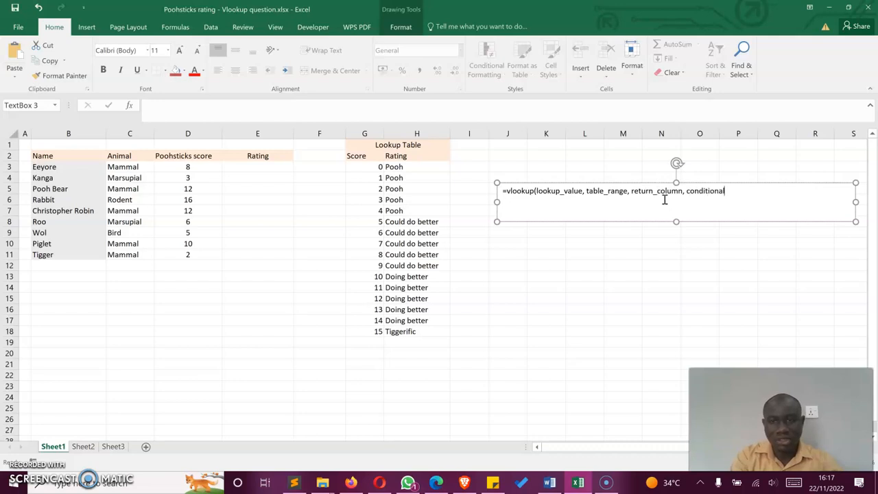
type(")")
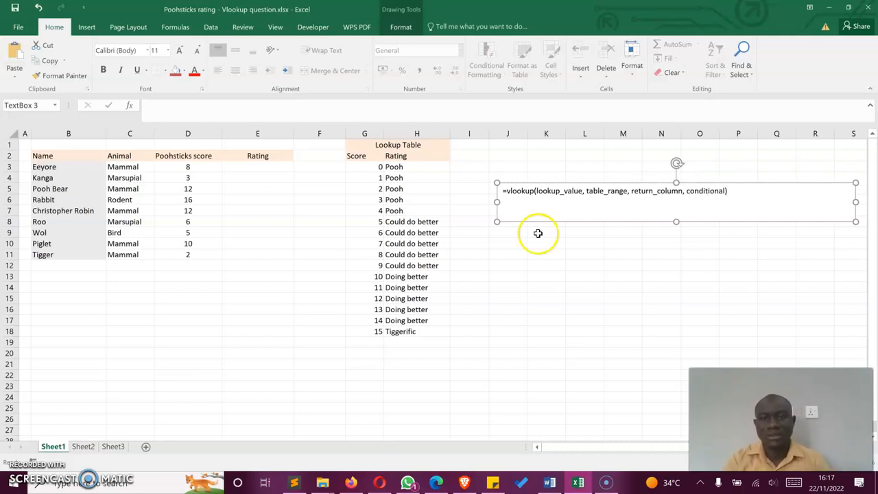
Shorten the text box to about rows 5 to 7 and format all its text as bold, 16 pt
left_click_drag(675, 220, 676, 210)
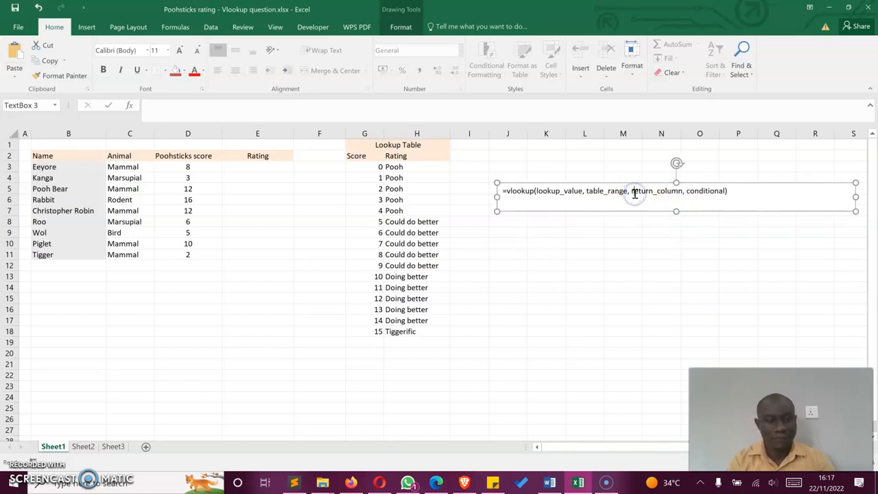
key("ctrl+a")
key("ctrl+shift+period")
key("ctrl+shift+period")
key("ctrl+shift+period")
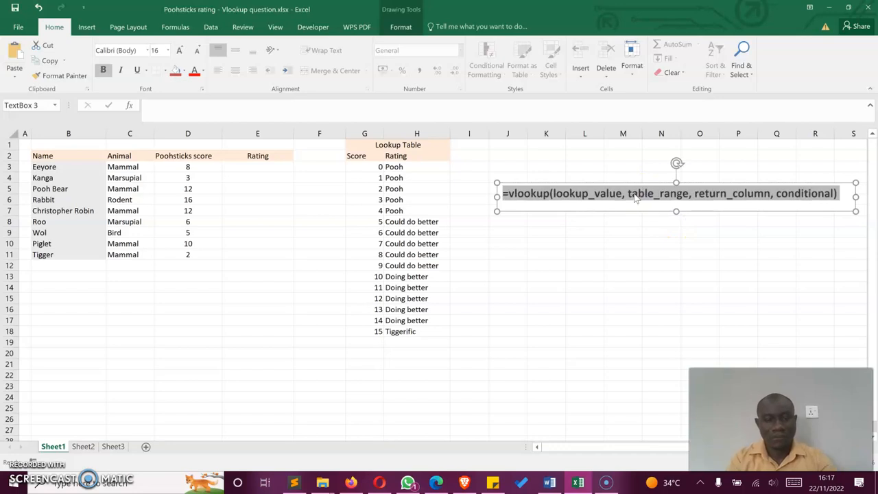
left_click(542, 275)
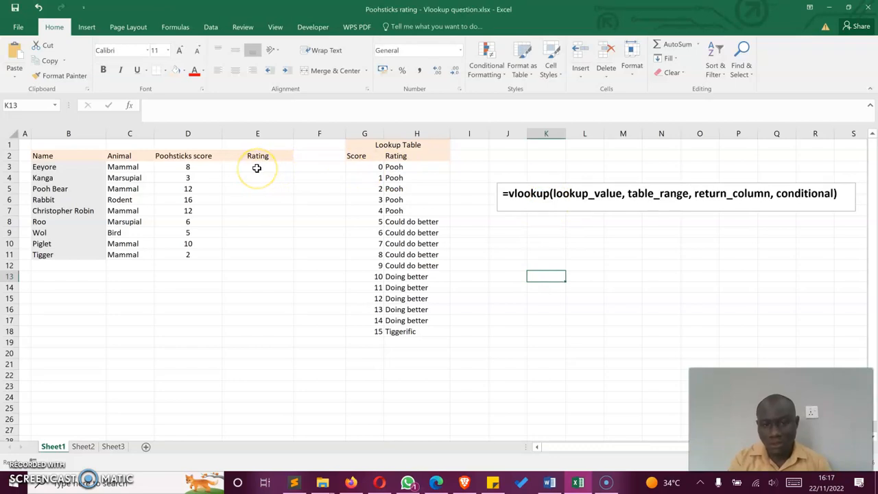
Examine the lookup value in D3, the table range G3:H18 and the matching score in G11
left_click(189, 168)
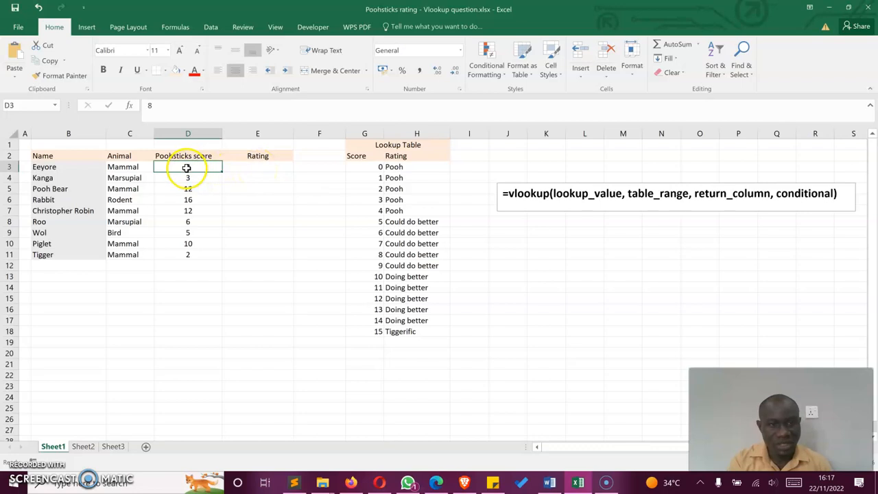
left_click_drag(377, 168, 416, 329)
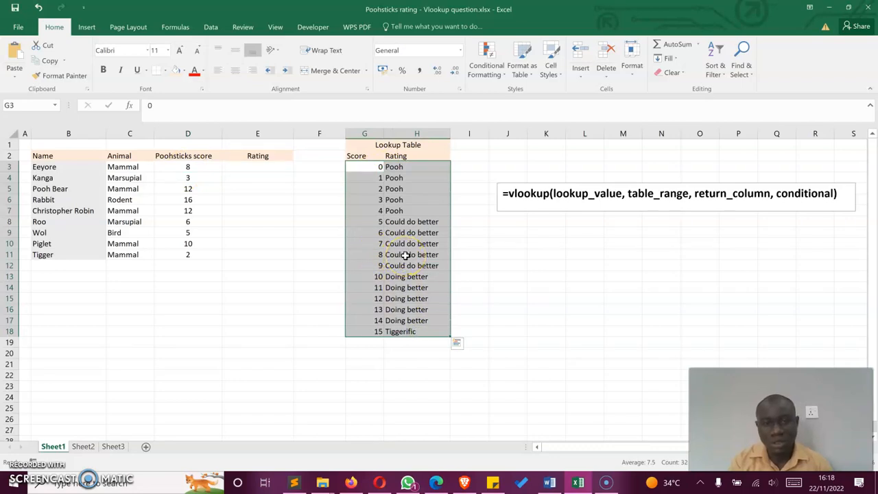
left_click(369, 255)
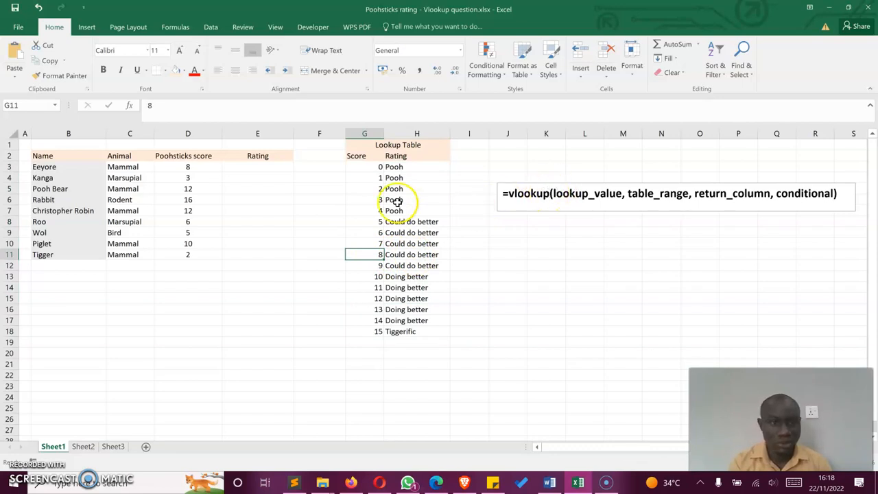
Define the name Lookup_table for the score and rating range G3:H18, with workbook scope
left_click(369, 168)
left_click_drag(370, 168, 407, 332)
left_click(175, 27)
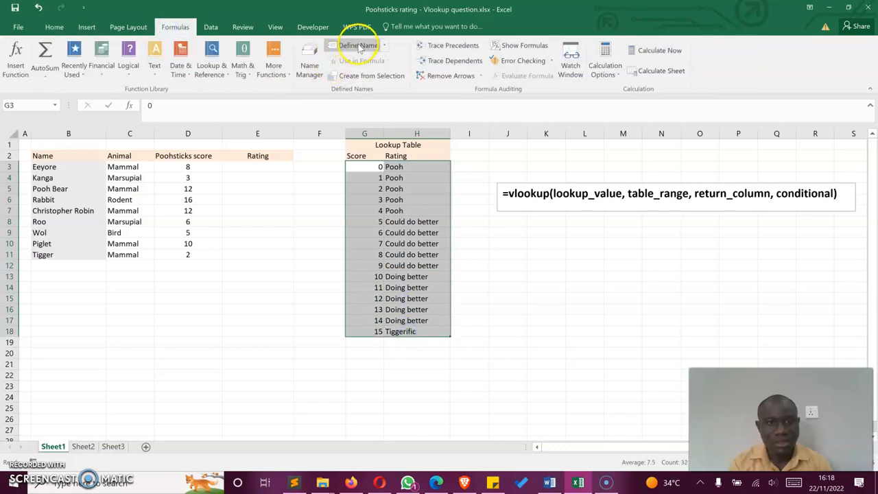
left_click(353, 46)
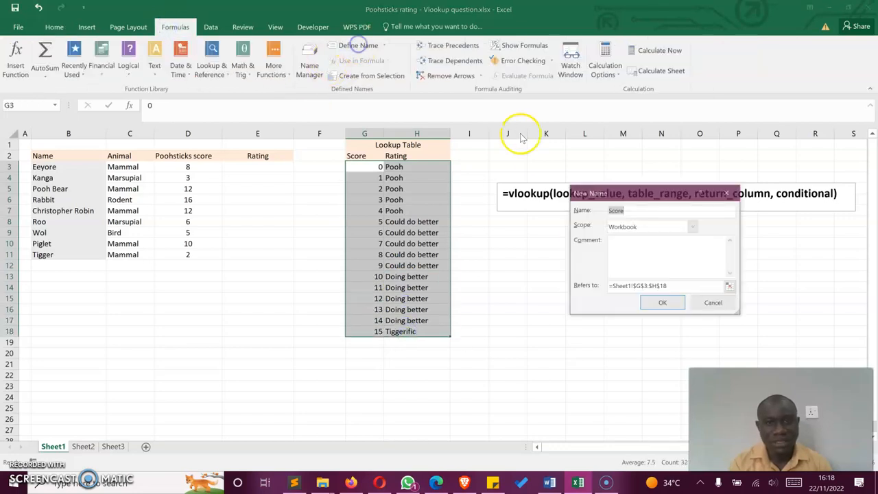
left_click(635, 211)
key("BackSpace")
key("BackSpace")
key("BackSpace")
key("BackSpace")
key("BackSpace")
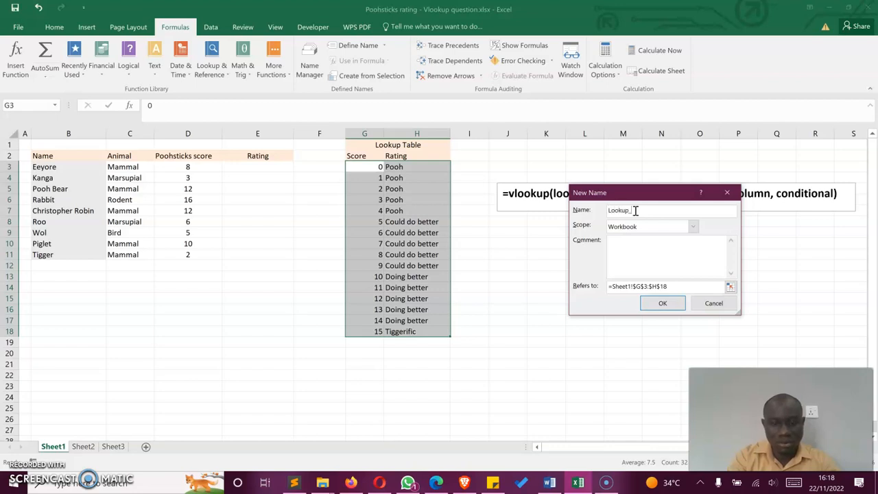
type("Lookup_table")
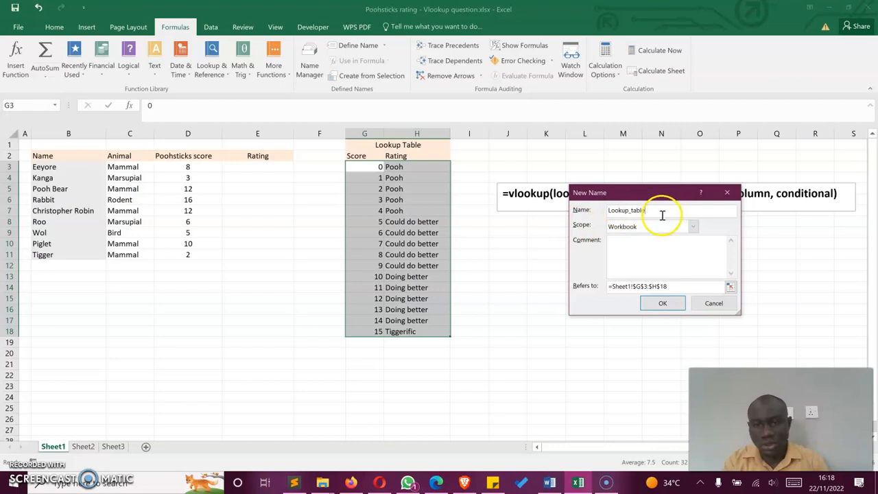
left_click_drag(653, 212, 597, 212)
left_click(657, 305)
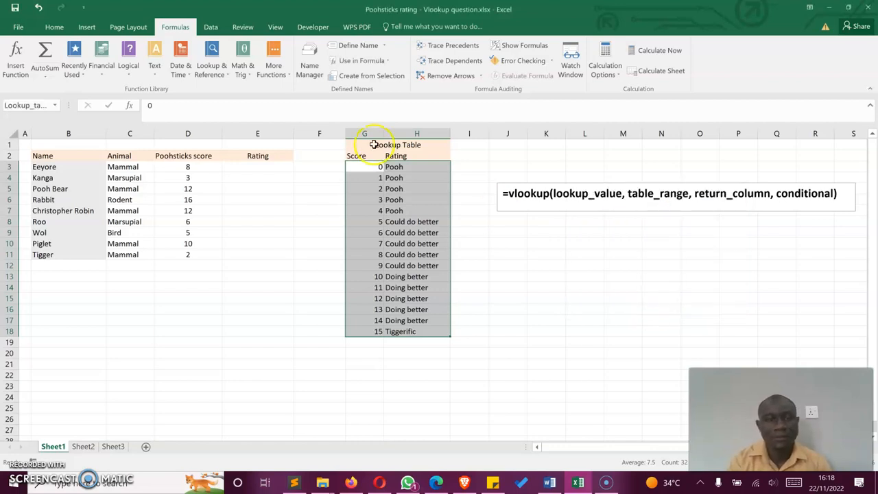
Begin a VLOOKUP formula in E3 with lookup value D3, the named range Lookup_table and column index 2
left_click(251, 167)
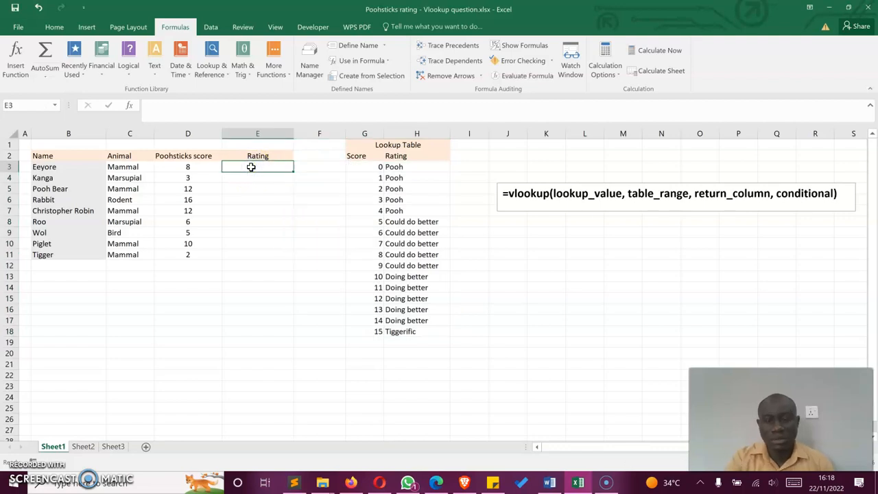
type("=VLOOKUP(")
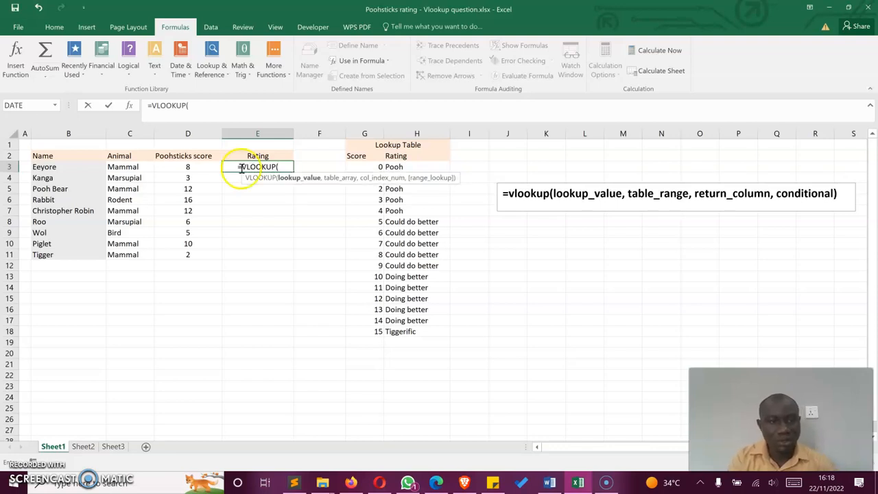
left_click(194, 167)
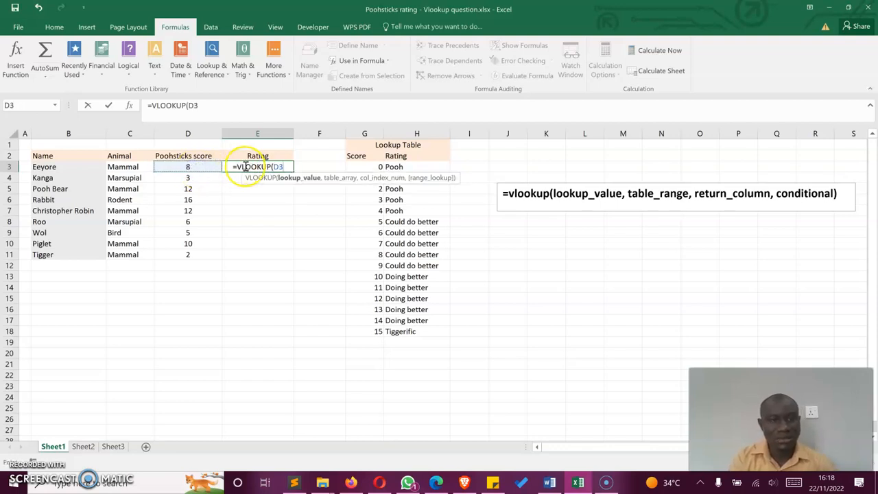
type(",")
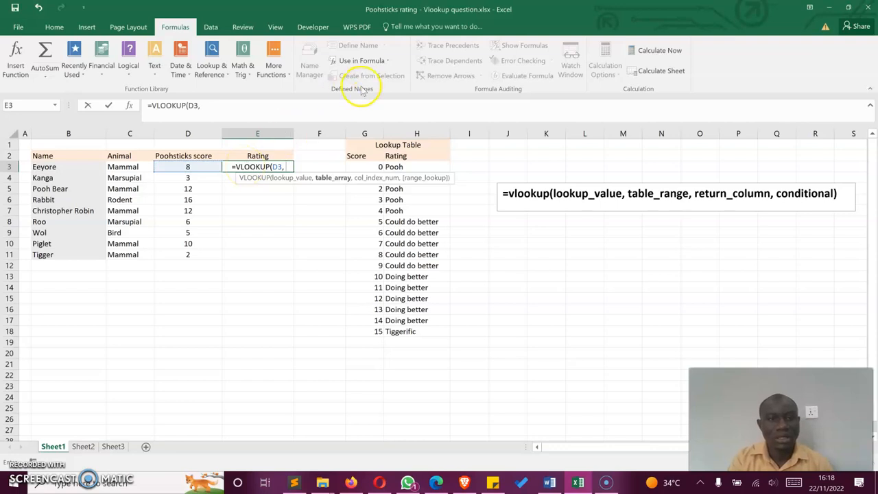
left_click(381, 61)
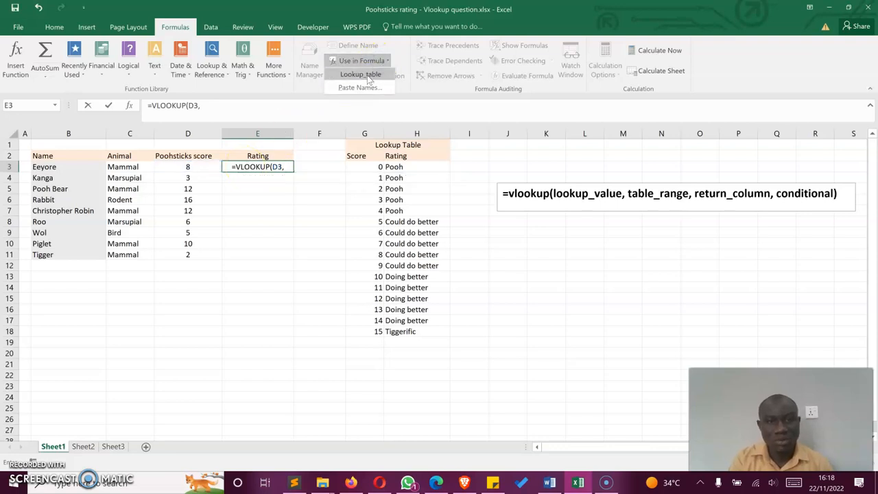
left_click(363, 75)
type(",")
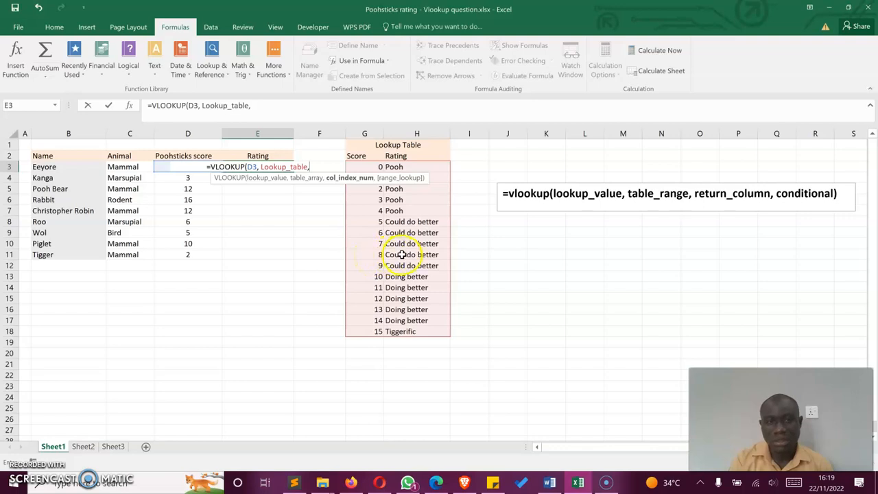
type("2")
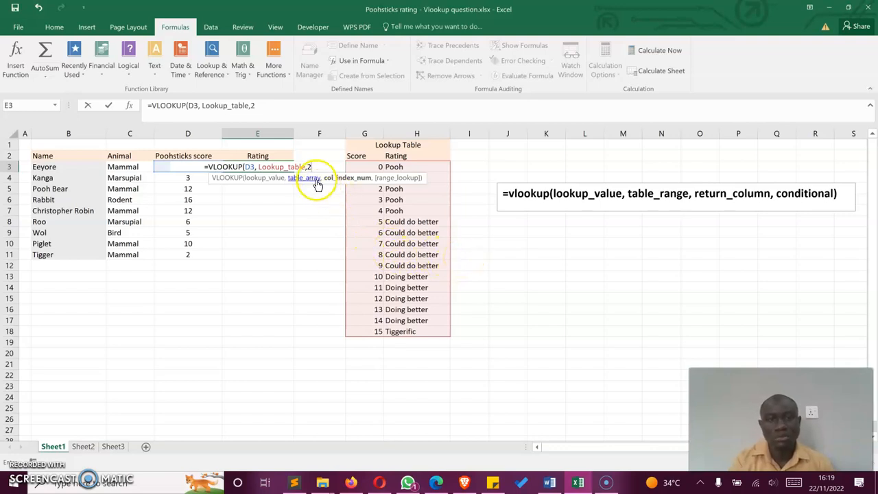
type(",")
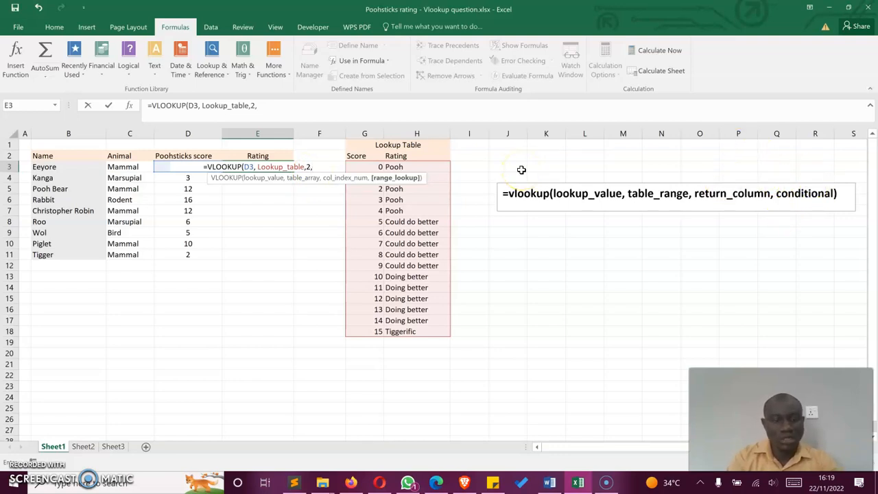
type(" true")
key("BackSpace")
key("BackSpace")
key("BackSpace")
key("BackSpace")
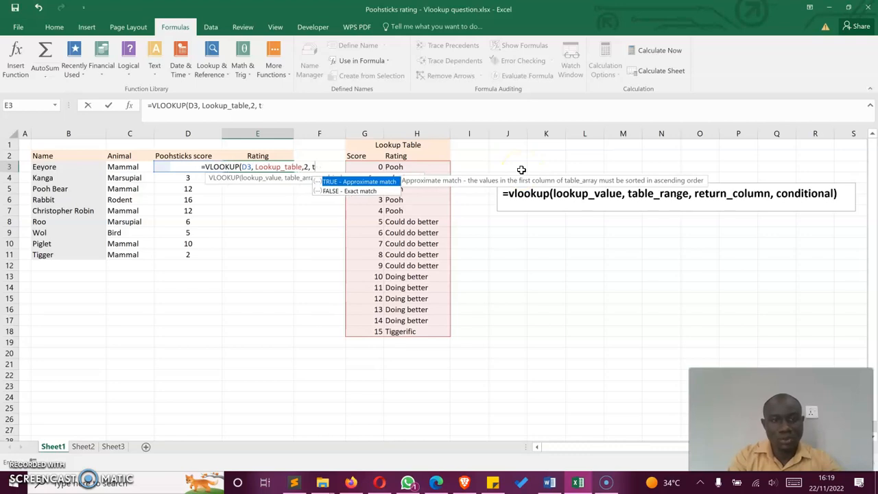
type("falase")
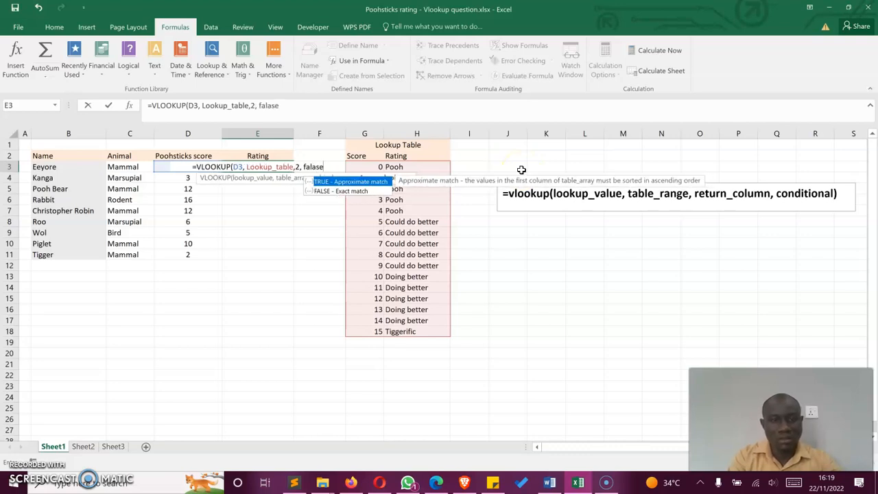
key("BackSpace")
key("BackSpace")
key("BackSpace")
type("se")
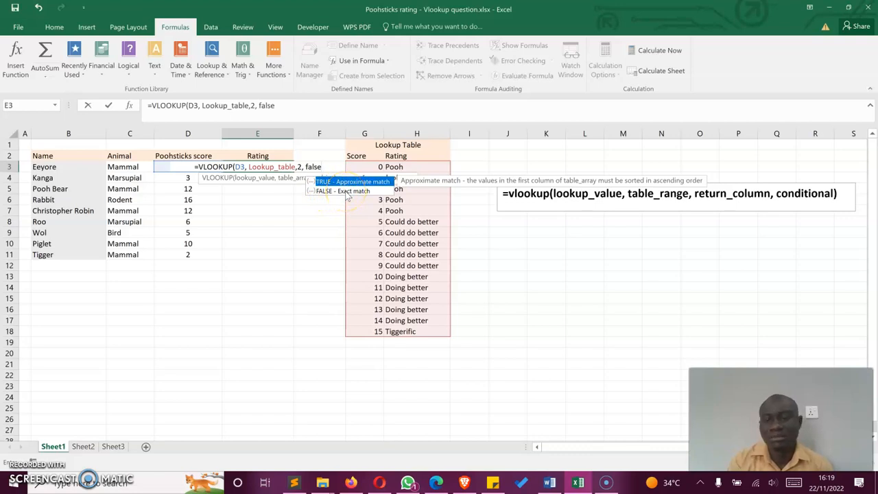
key("BackSpace")
key("BackSpace")
key("BackSpace")
key("BackSpace")
key("BackSpace")
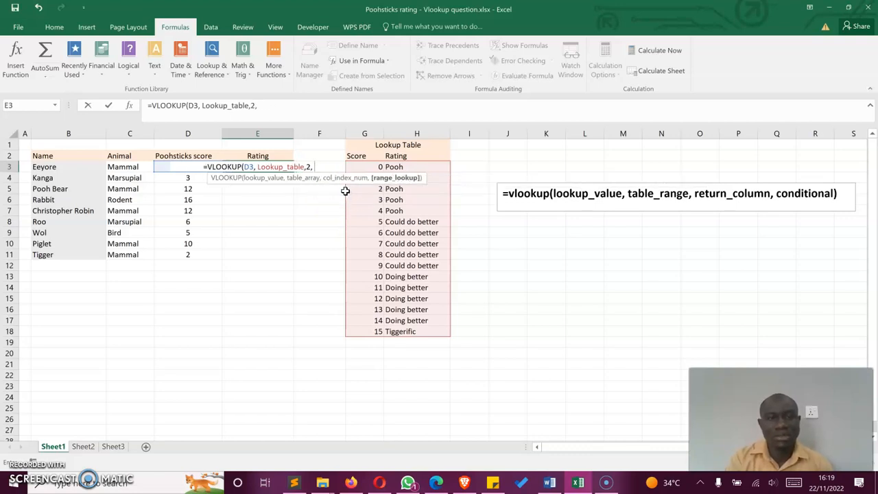
Complete the VLOOKUP formula in E3 with TRUE as the range lookup argument
type("true")
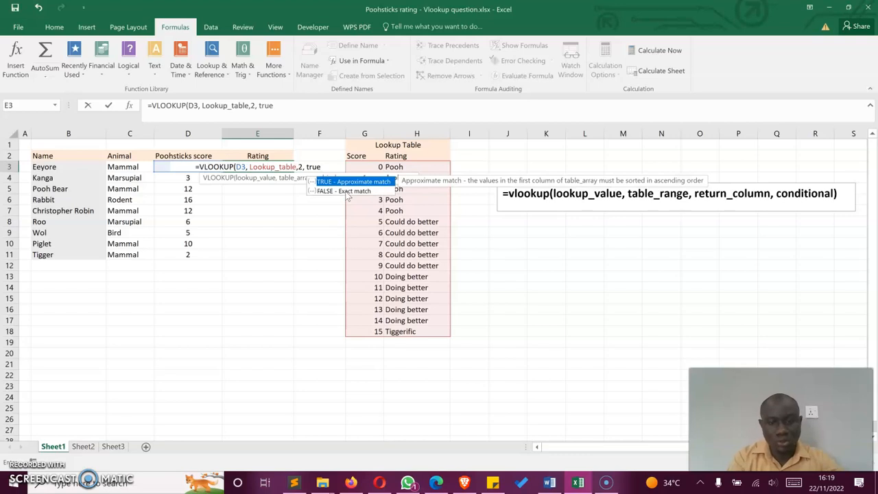
type(")")
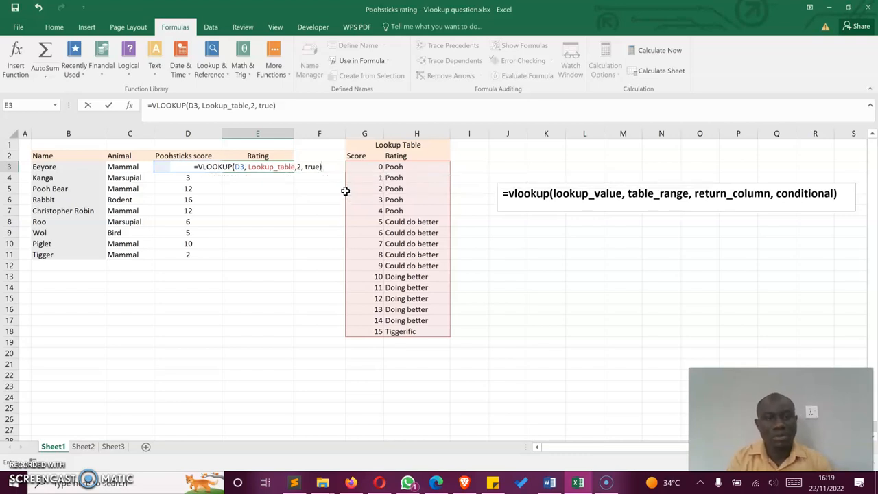
key("Return")
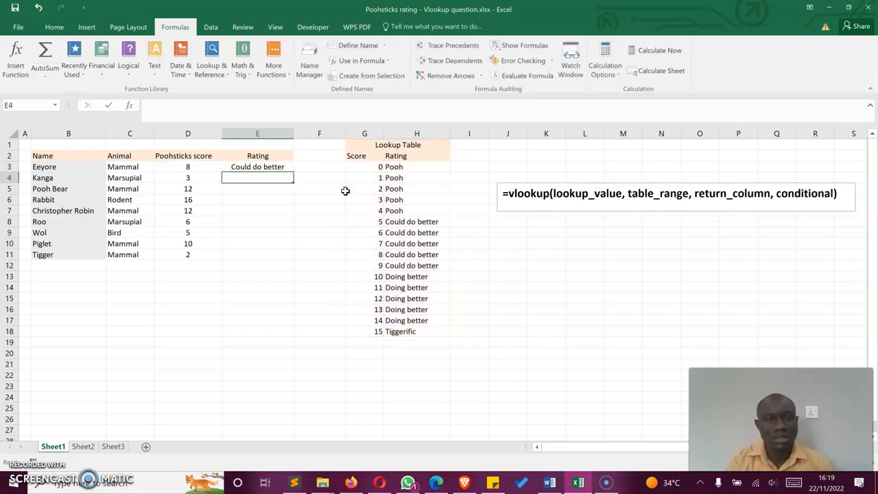
Fill the rating formula from E3 down to E11 and check the copied formulas in E4 and E9
left_click(277, 168)
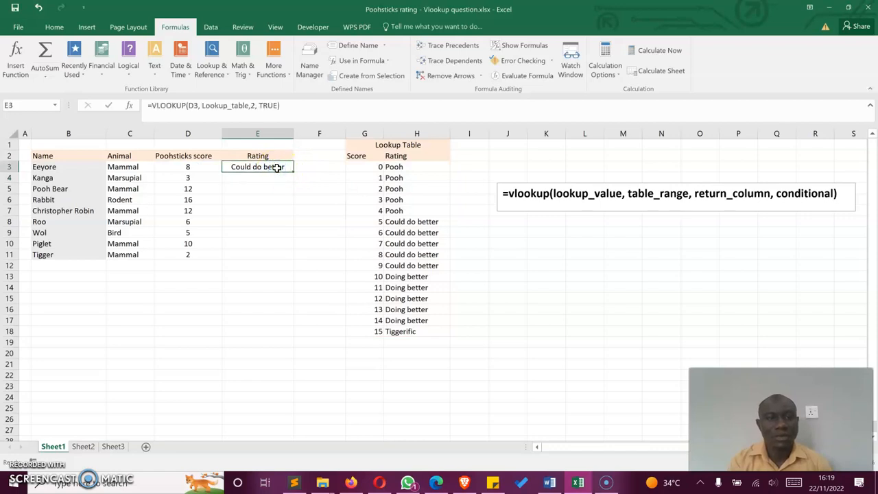
left_click_drag(293, 172, 293, 257)
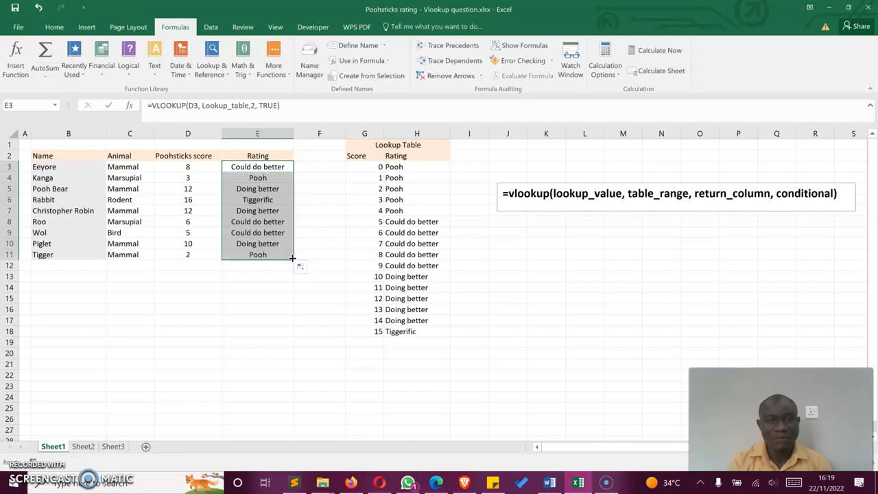
left_click(262, 178)
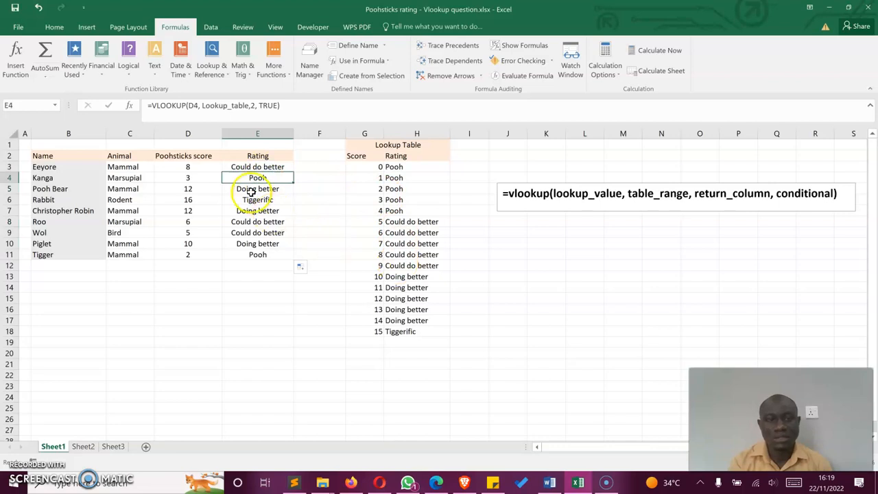
left_click(263, 233)
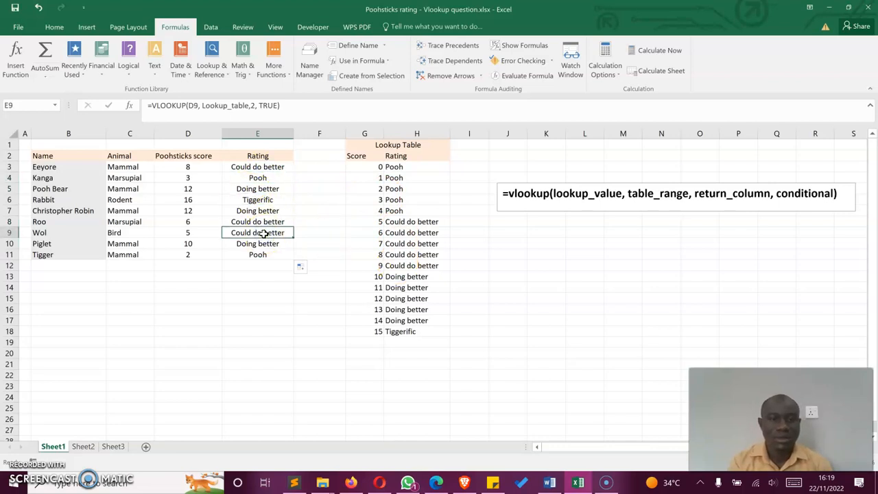
left_click(321, 255)
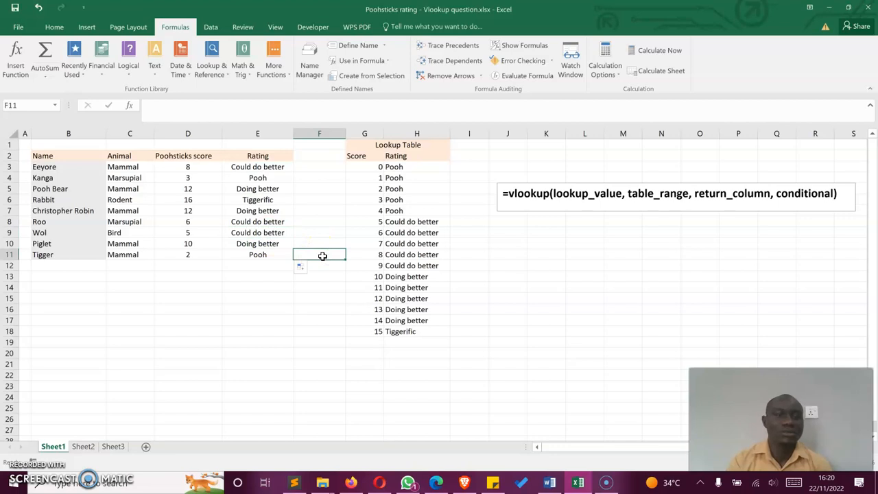